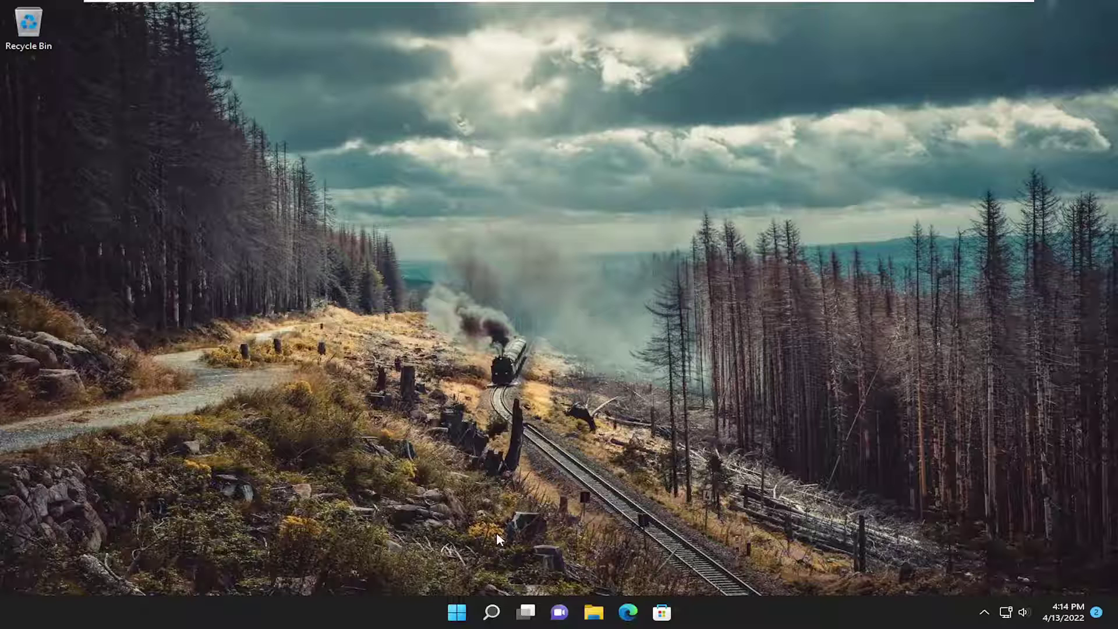
- Search for cmd, run Command Prompt as administrator, and approve the UAC prompt
left_click(491, 616)
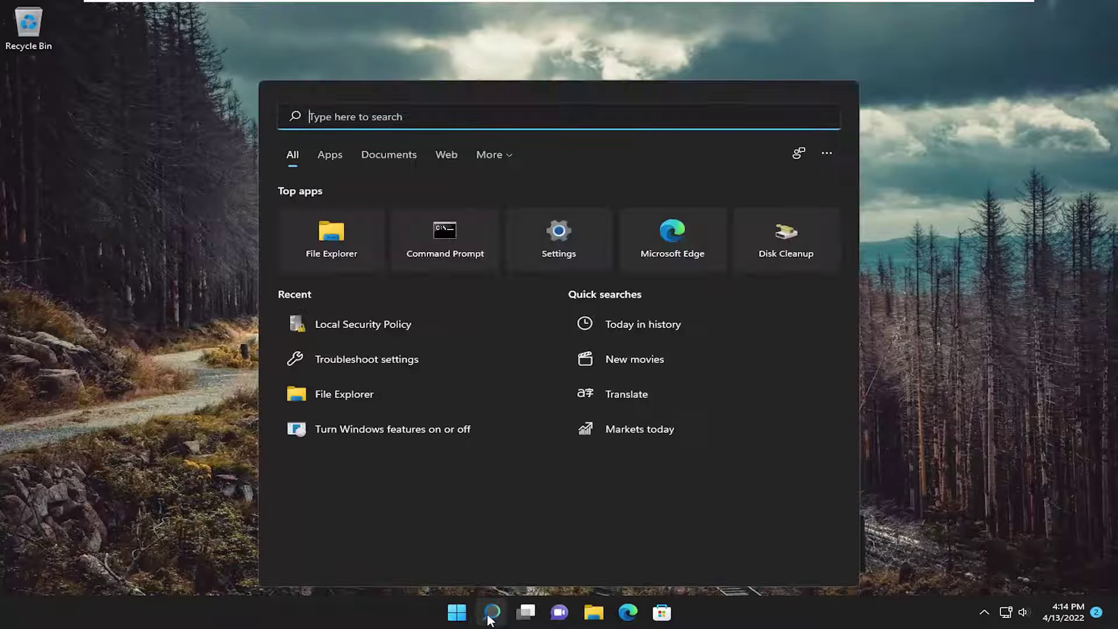
type("cmd")
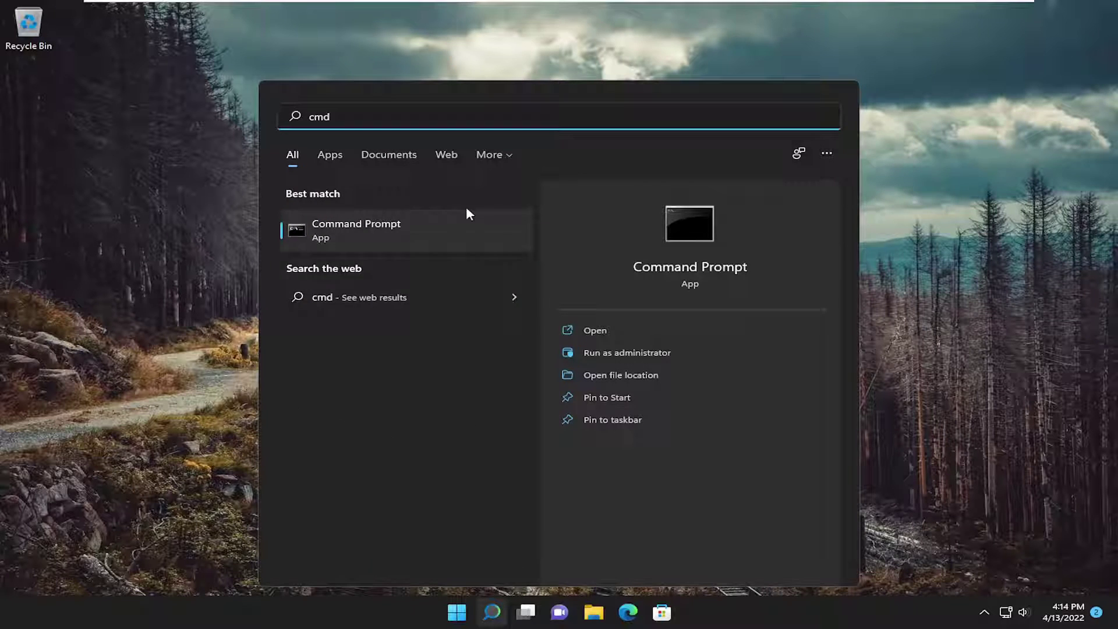
right_click(341, 227)
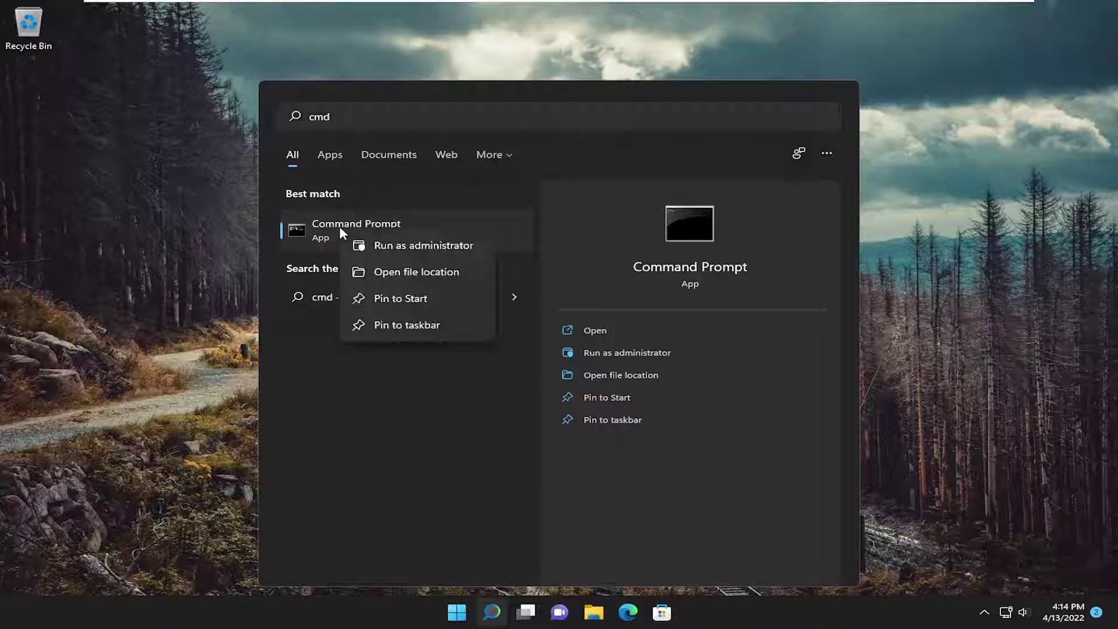
left_click(417, 247)
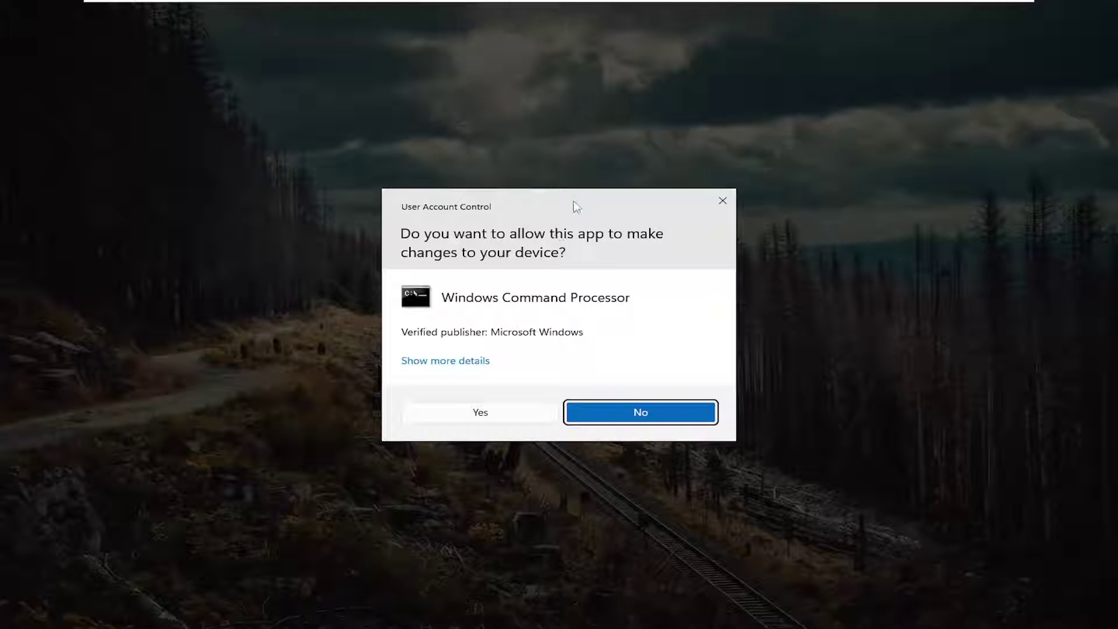
left_click(509, 416)
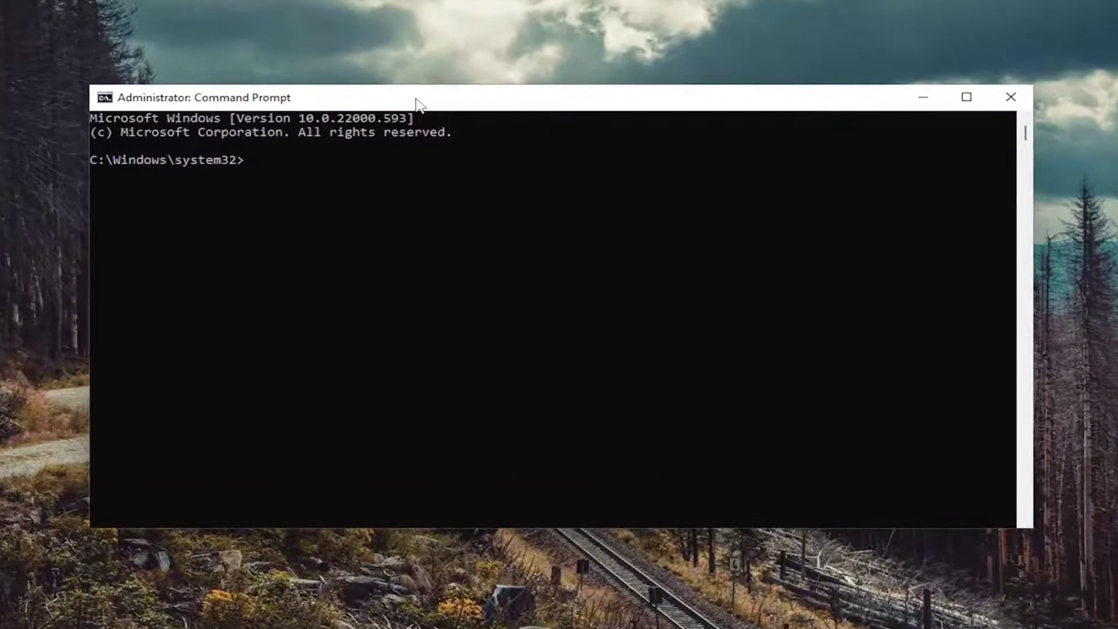
- Run ipconfig /flushdns and netsh winsock reset, then close Command Prompt
type("ipconfig /flushdns")
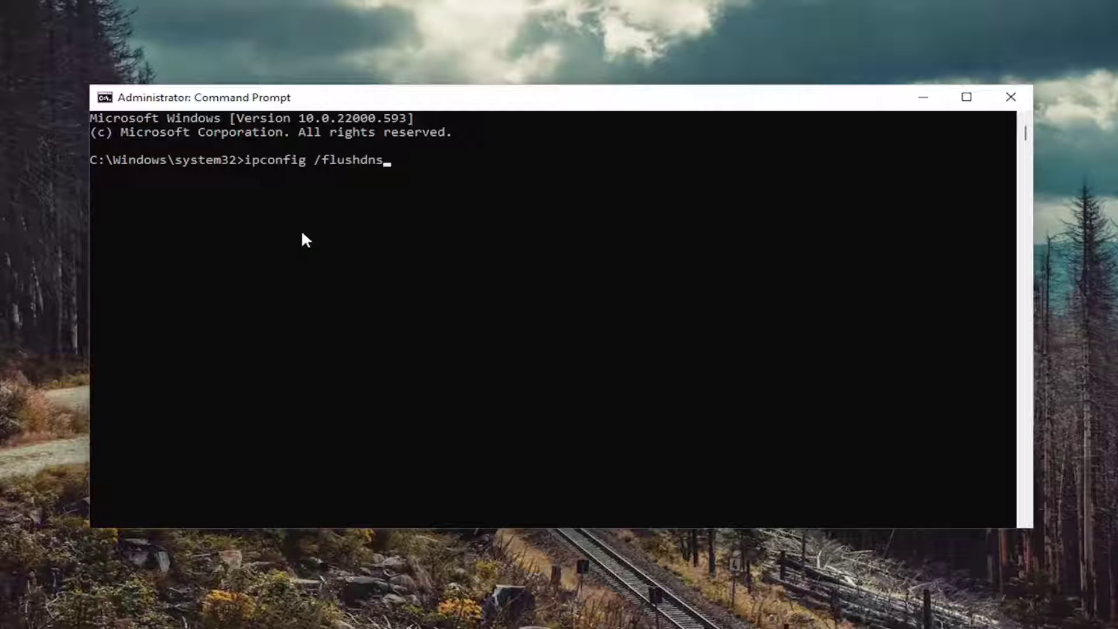
key("Return")
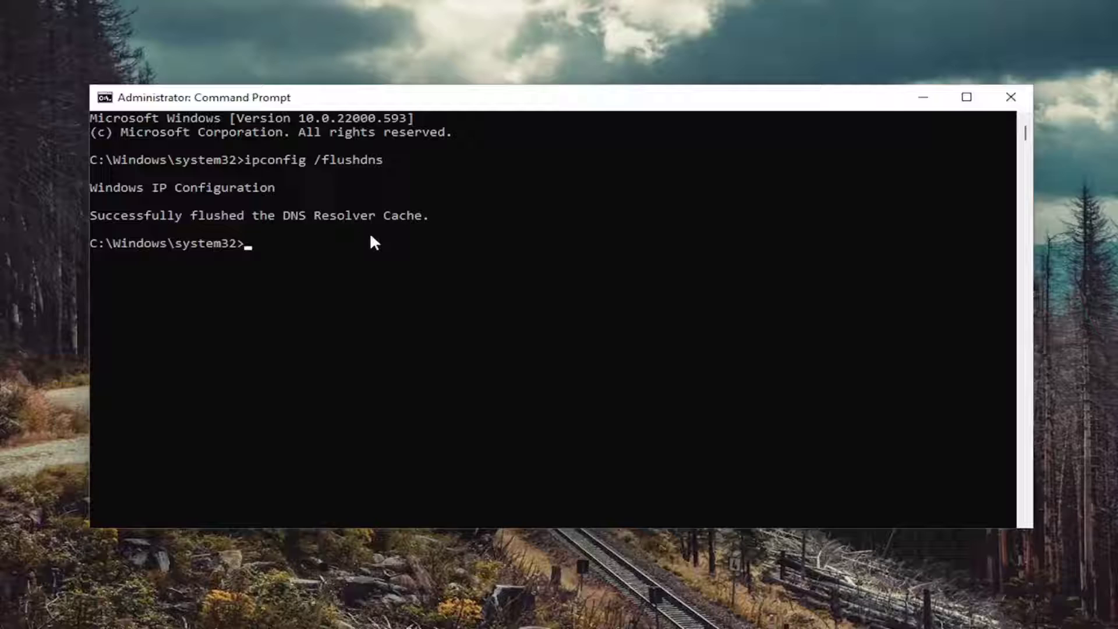
type("netsh winsock rese")
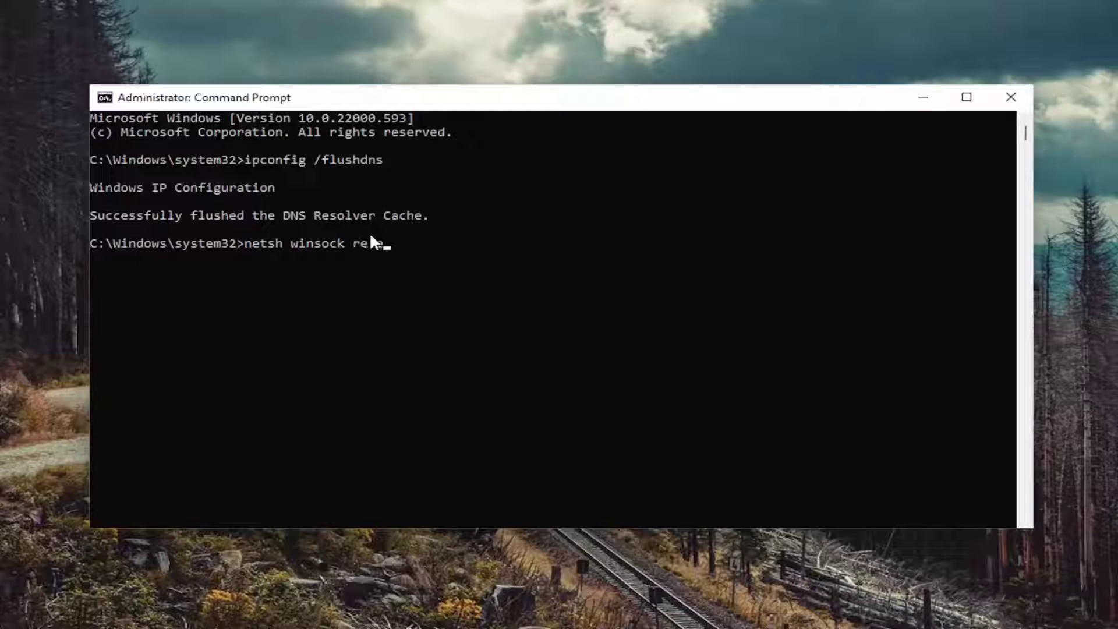
type("t")
key("Return")
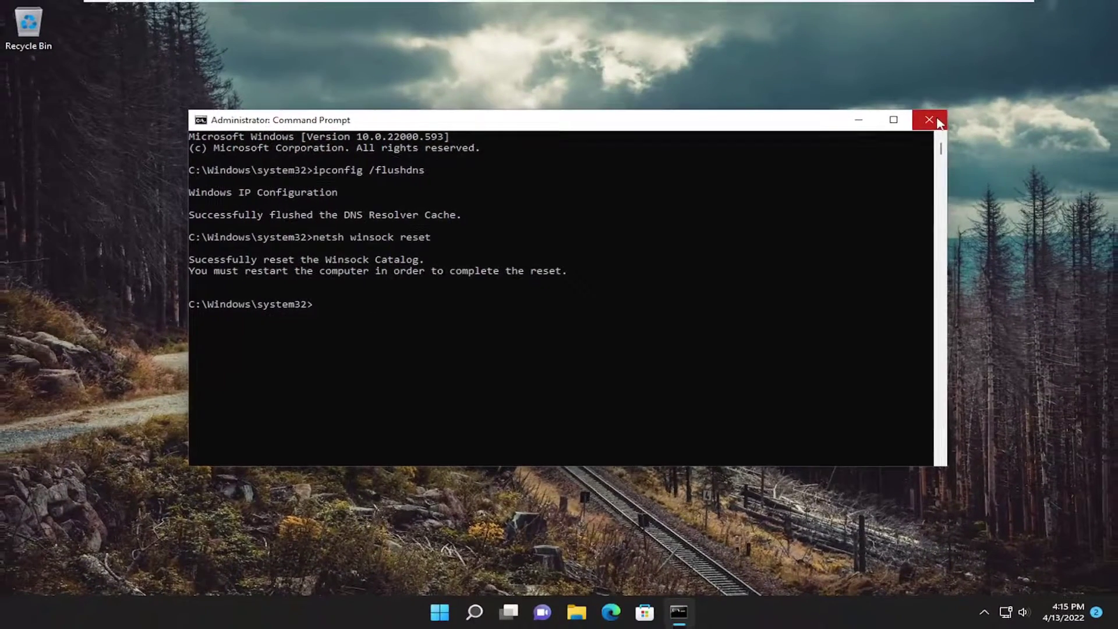
left_click(929, 120)
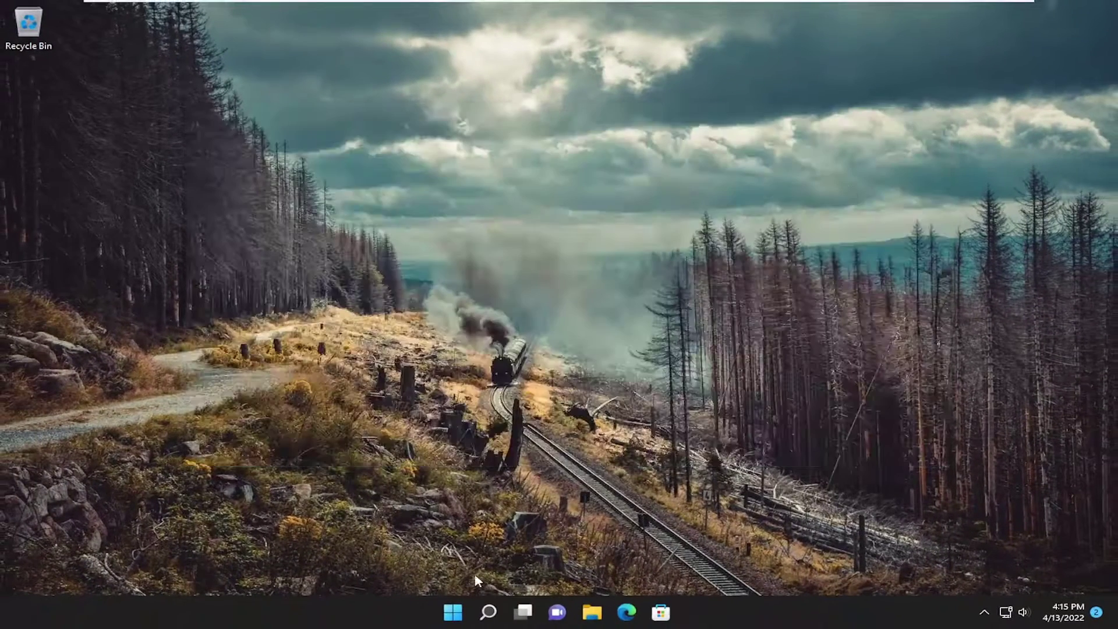
- Restart the PC from the Start button's Shut down or sign out menu
right_click(456, 612)
mouse_move(476, 561)
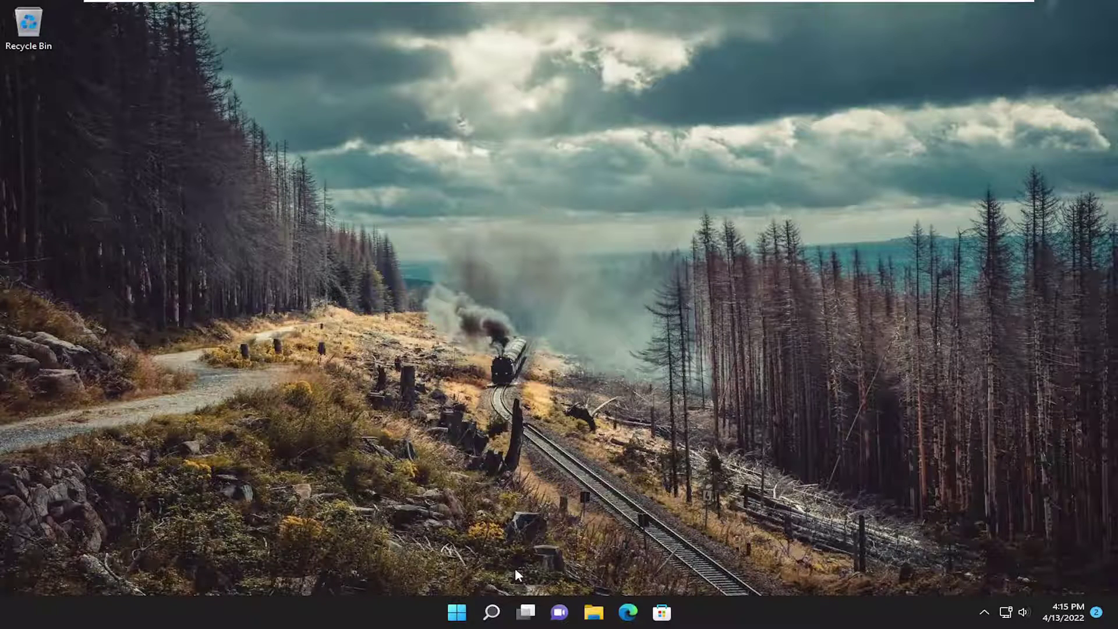
- Run the Internet Connections troubleshooter on the Internet connection from Other troubleshooters, then close it
left_click(494, 612)
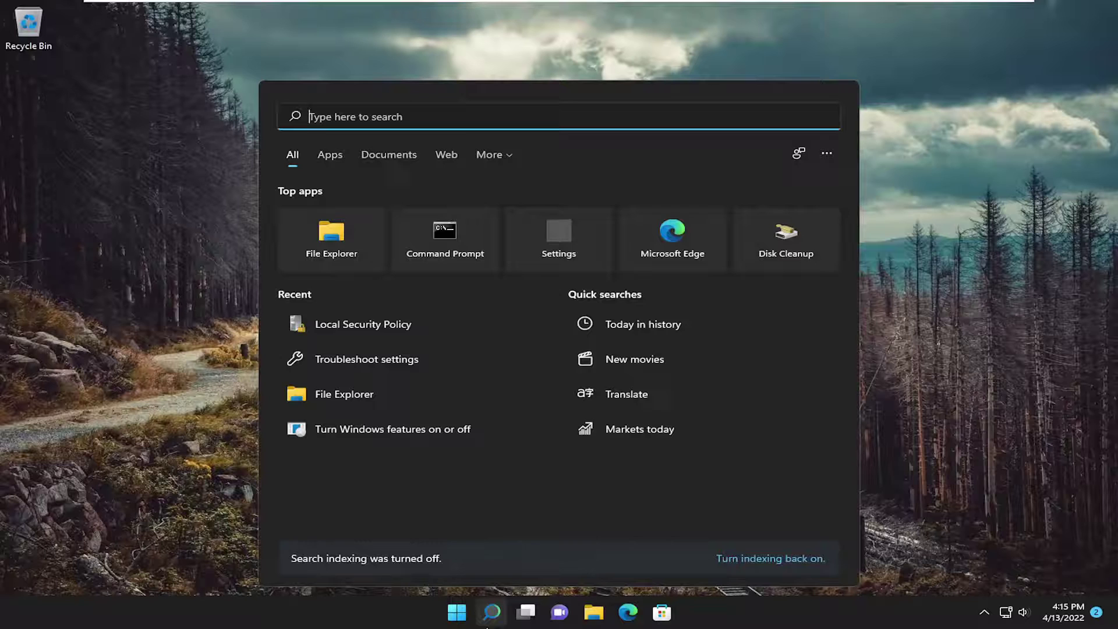
type("troubleshoot")
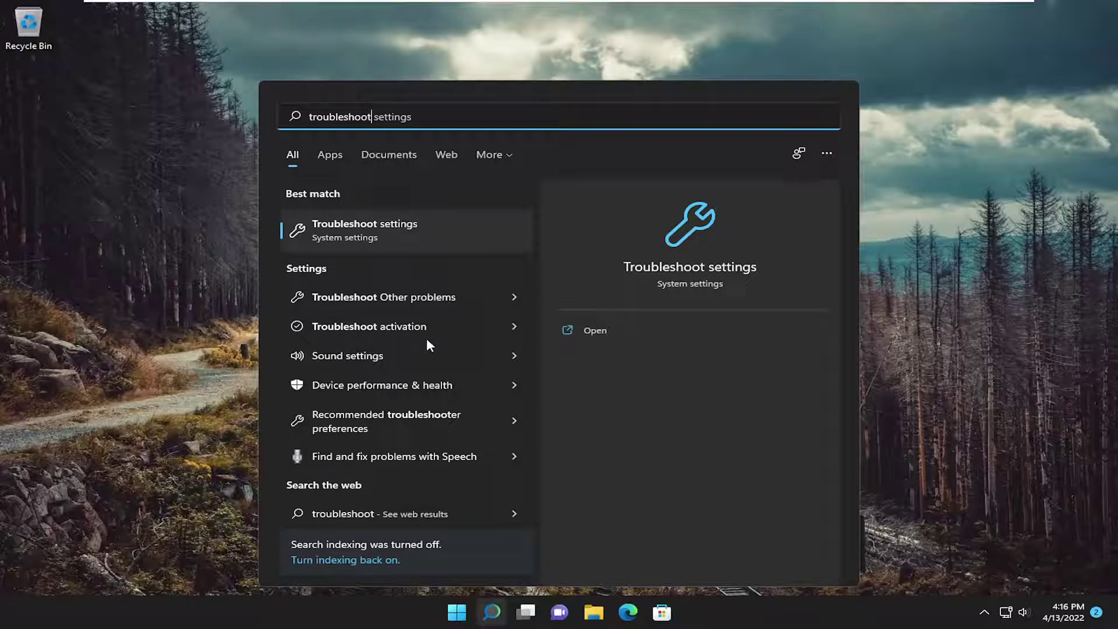
left_click(407, 227)
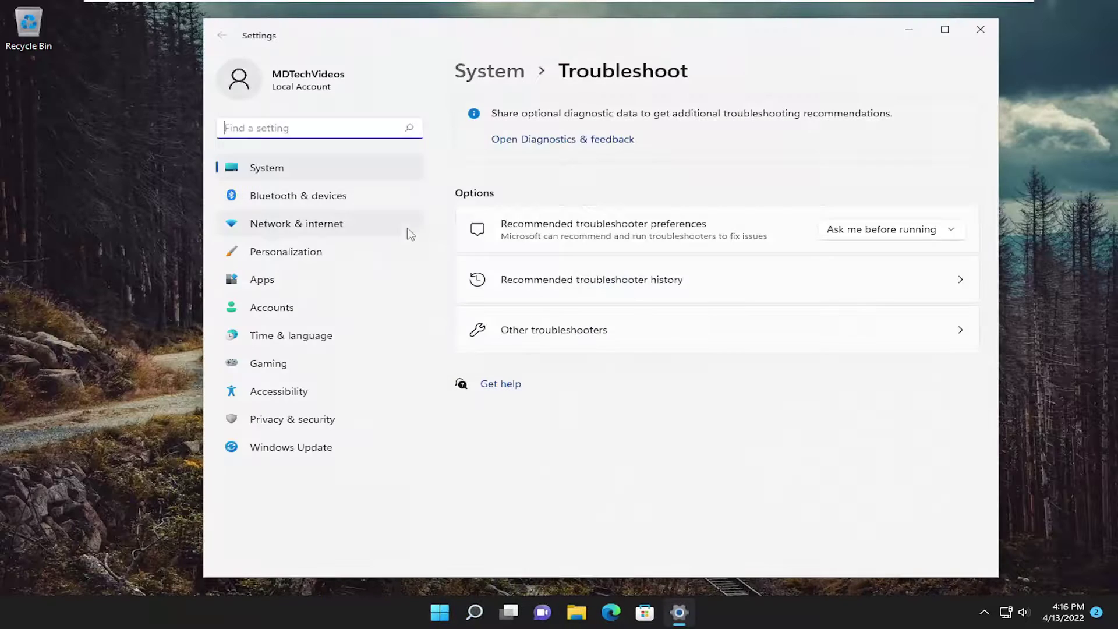
left_click(566, 339)
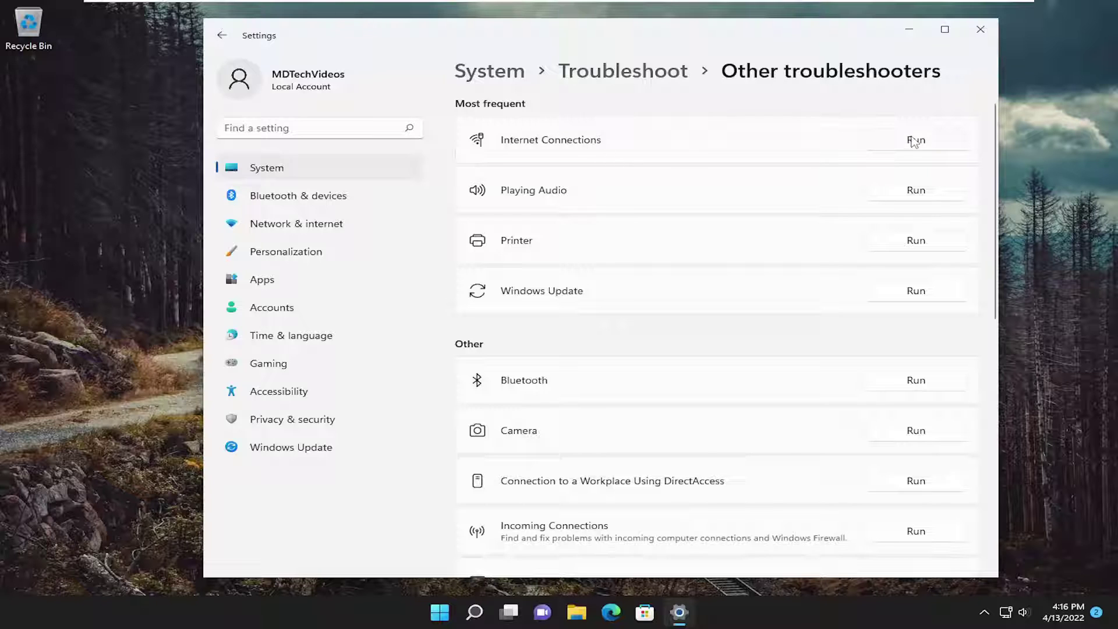
left_click(915, 141)
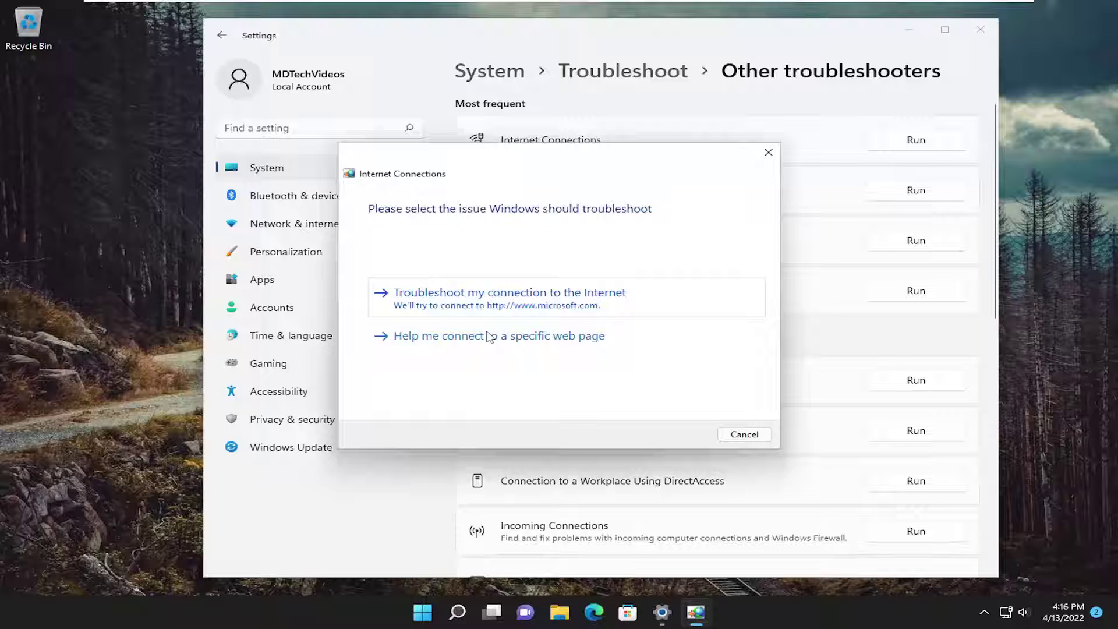
left_click(492, 300)
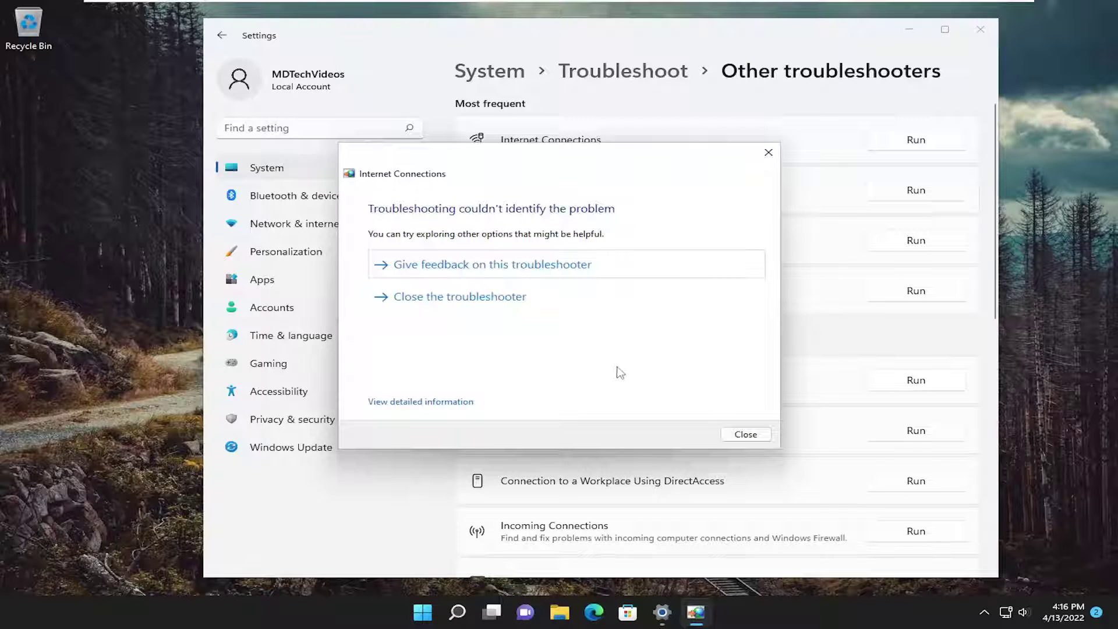
left_click(745, 434)
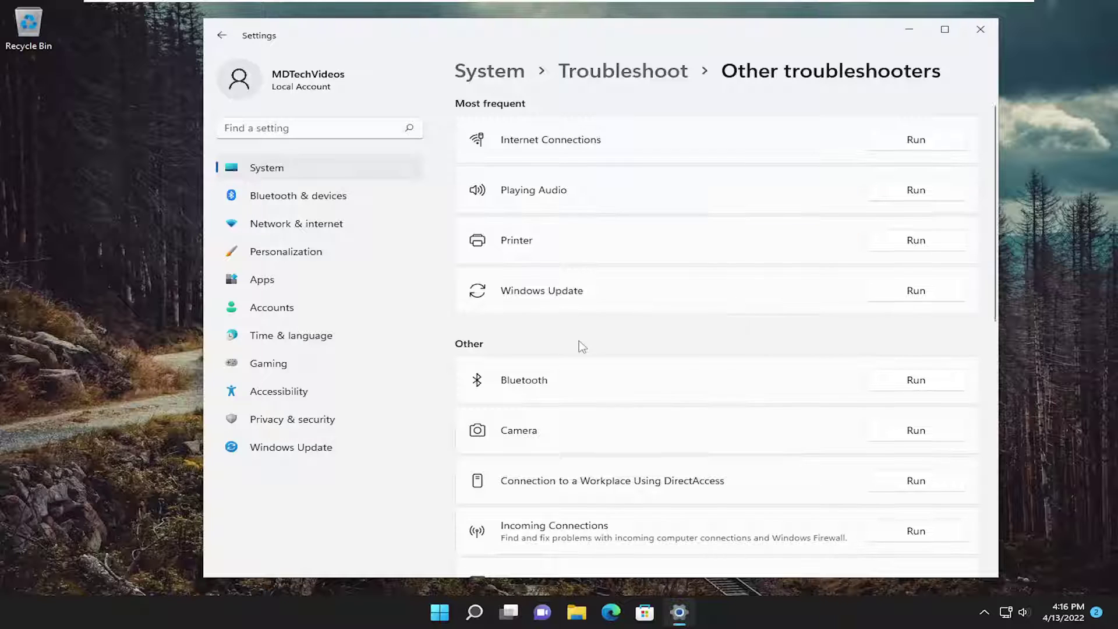
- Run the Network Adapter troubleshooter for all adapters against google.com, then close it and Settings
scroll(506, 350, "down", 4)
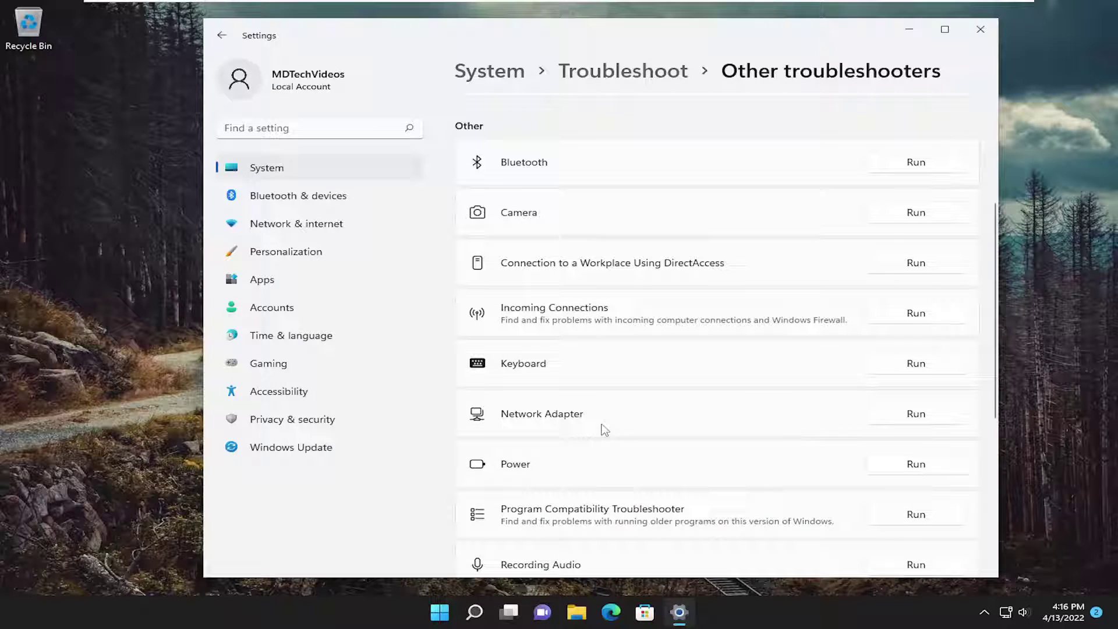
left_click(916, 414)
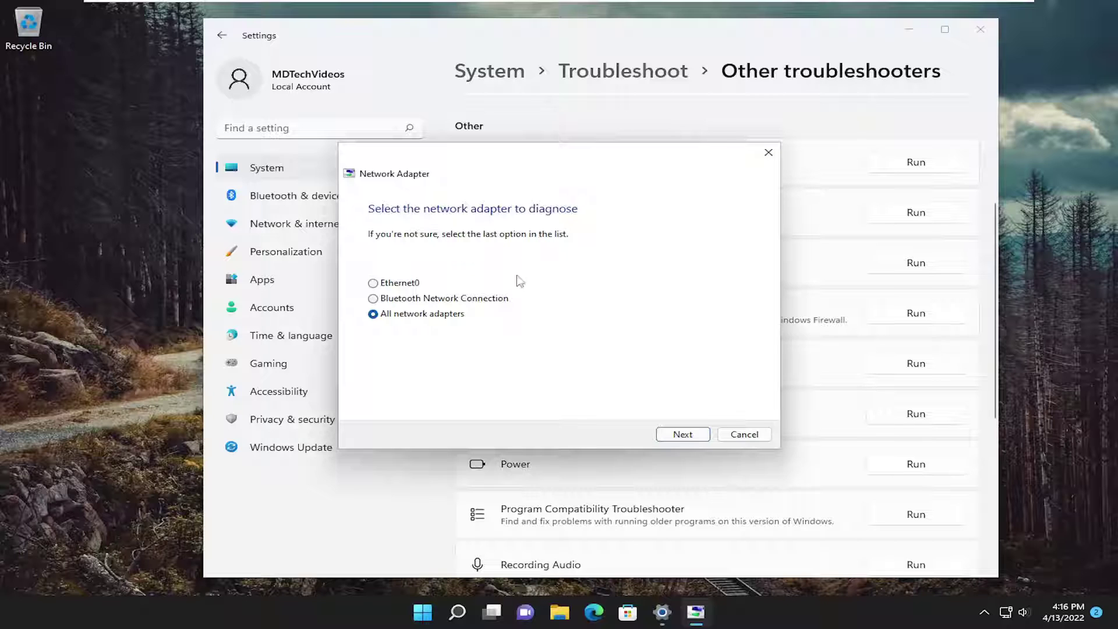
left_click(687, 437)
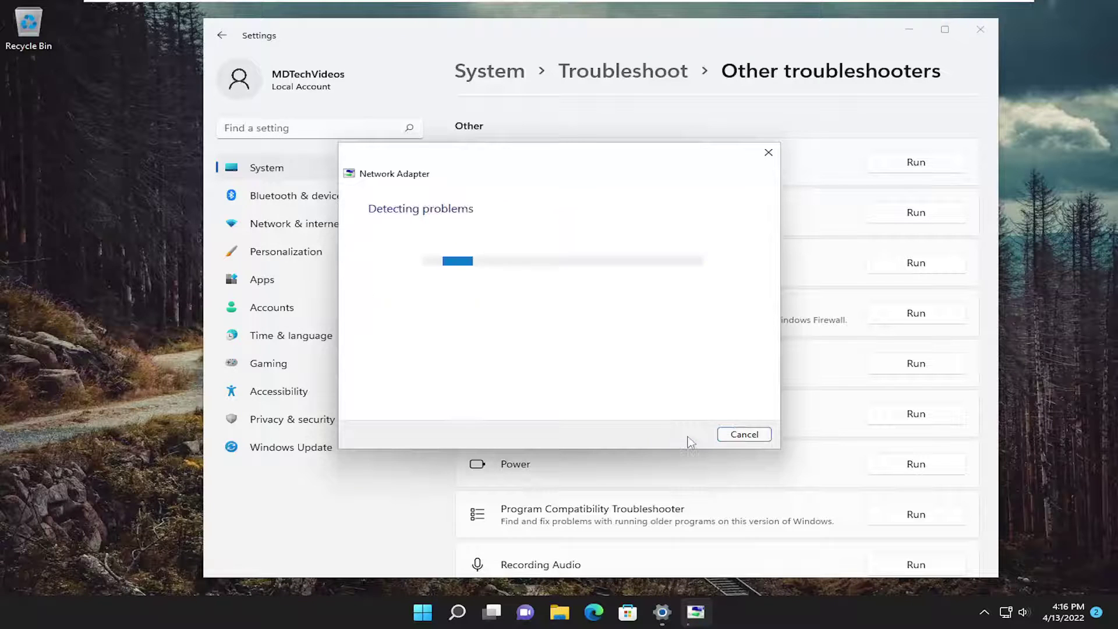
left_click(491, 297)
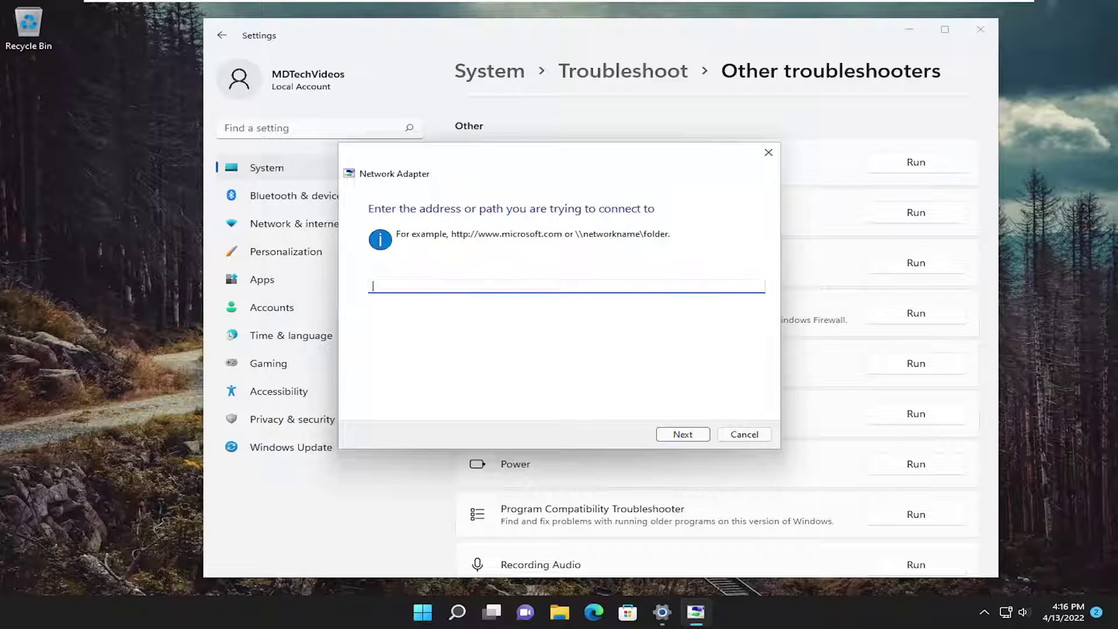
type("google.com")
left_click(683, 434)
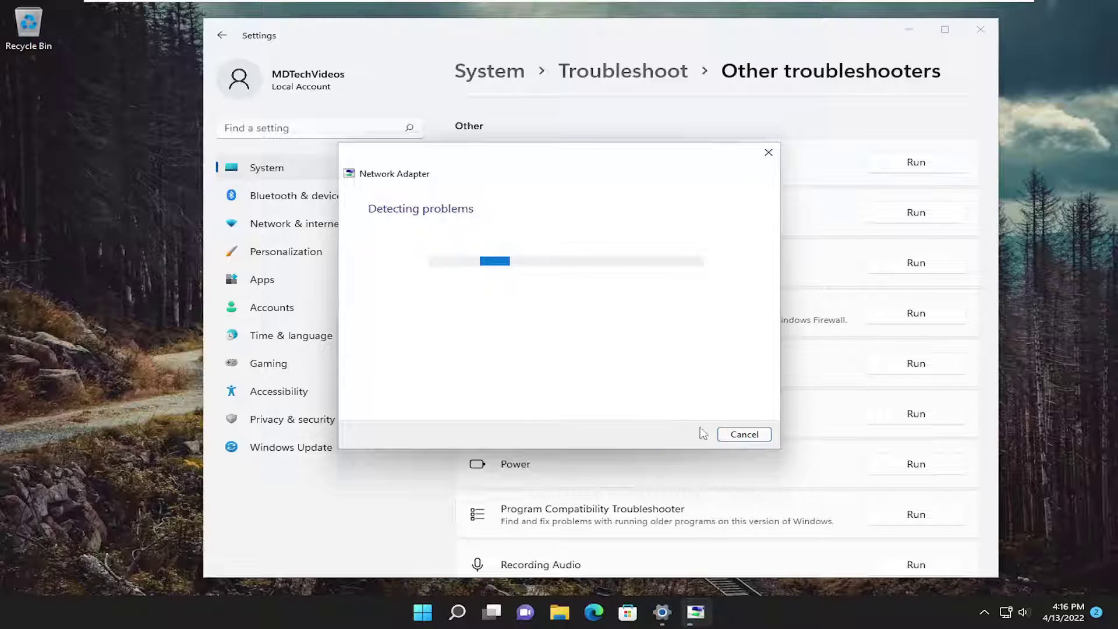
left_click(768, 152)
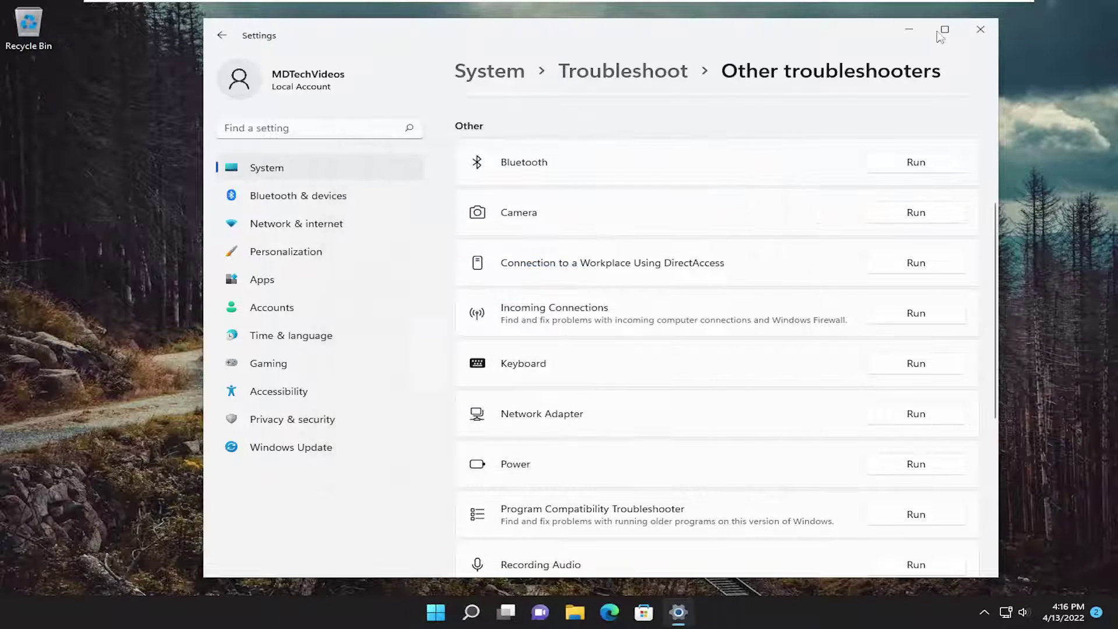
left_click(981, 32)
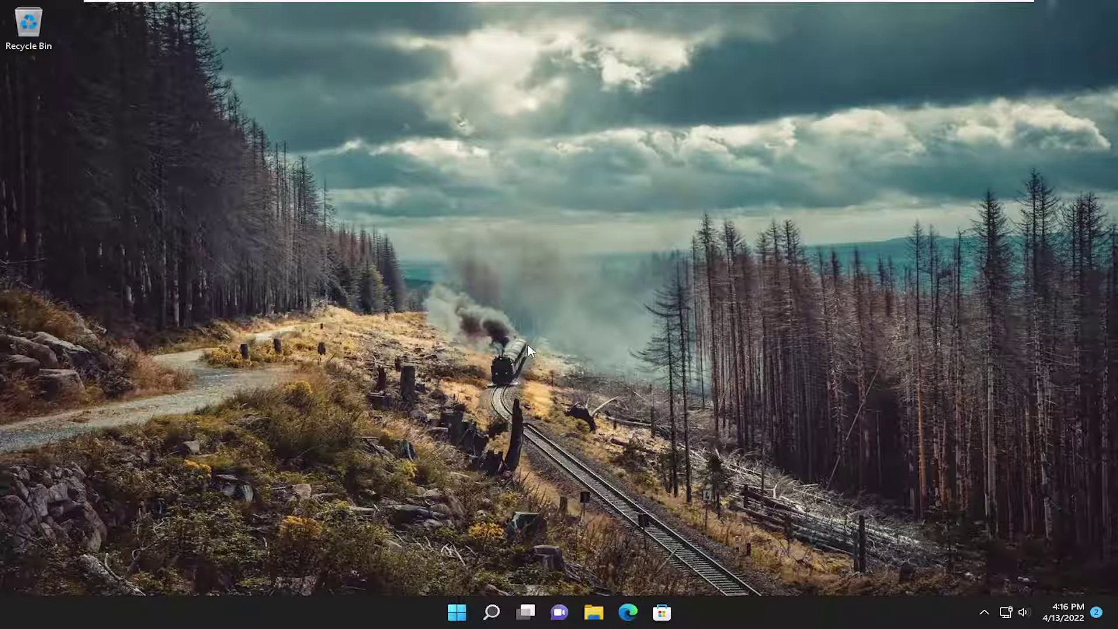
- Reopen Settings from search and go to Network & internet > Advanced network settings
left_click(491, 612)
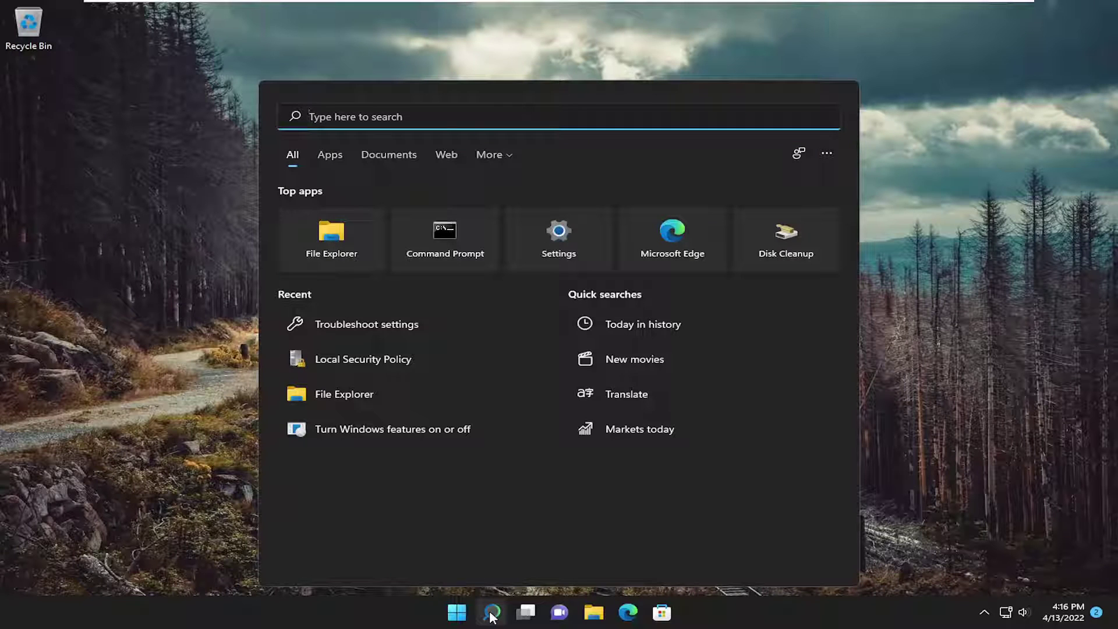
type("settings")
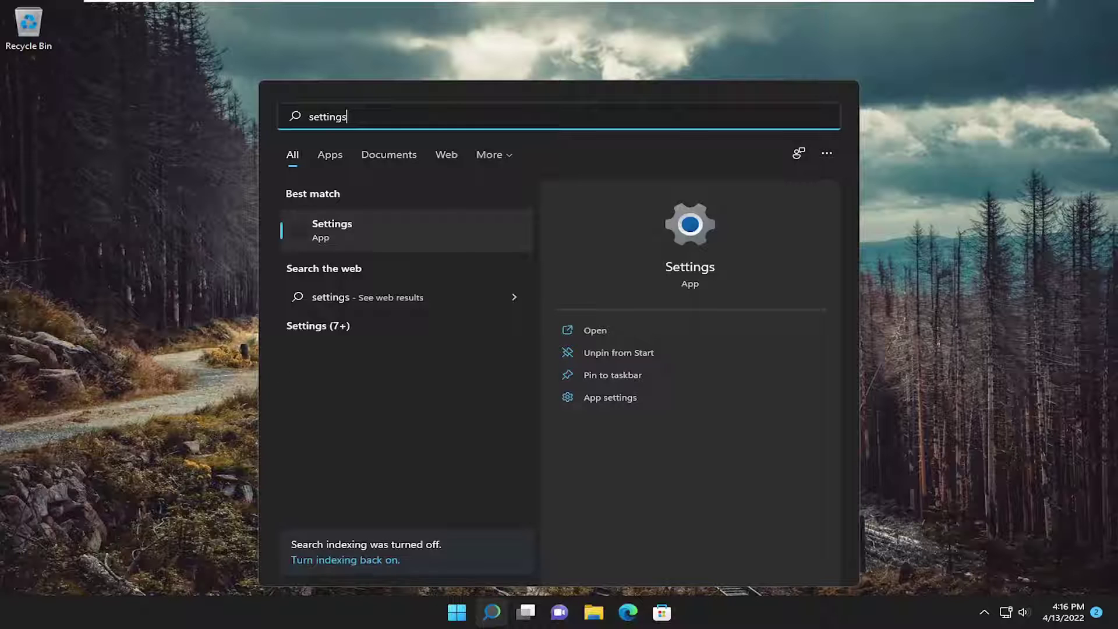
left_click(312, 235)
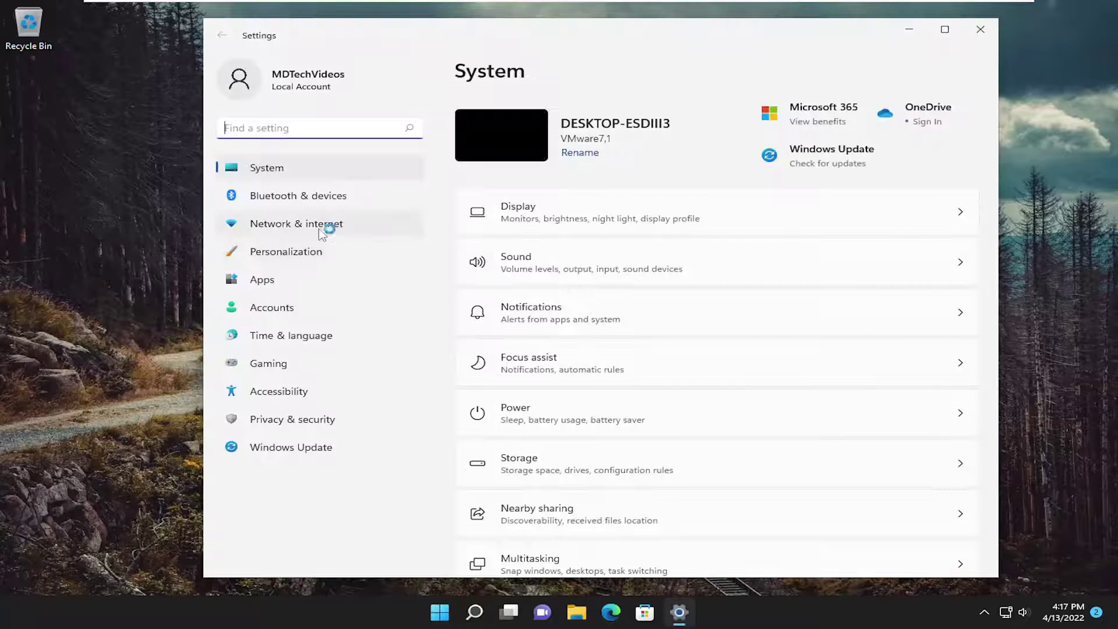
left_click(293, 228)
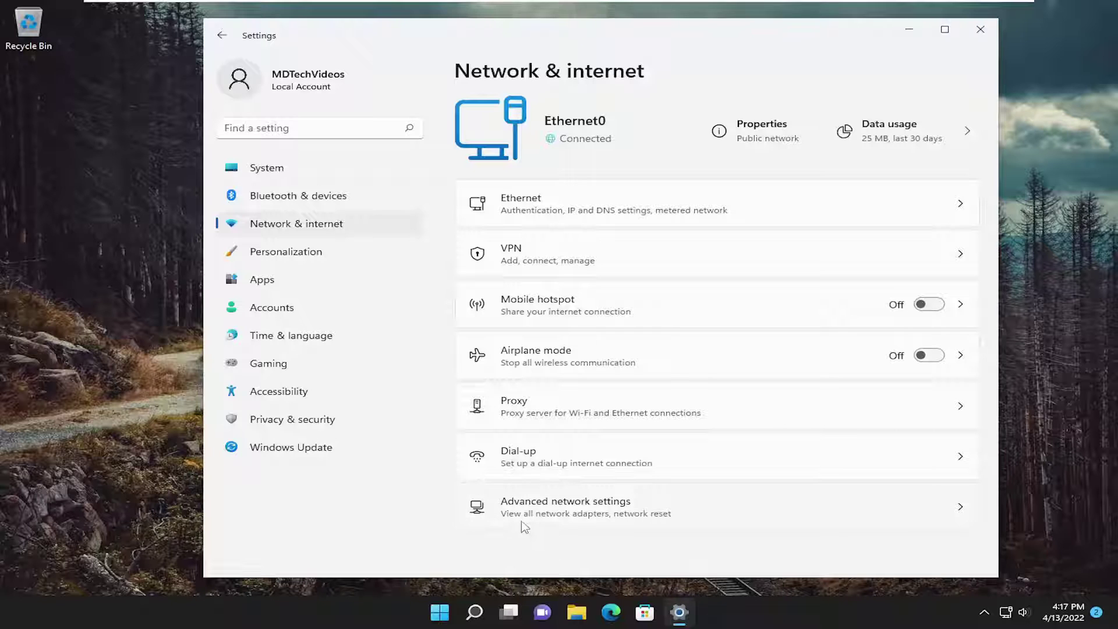
left_click(606, 500)
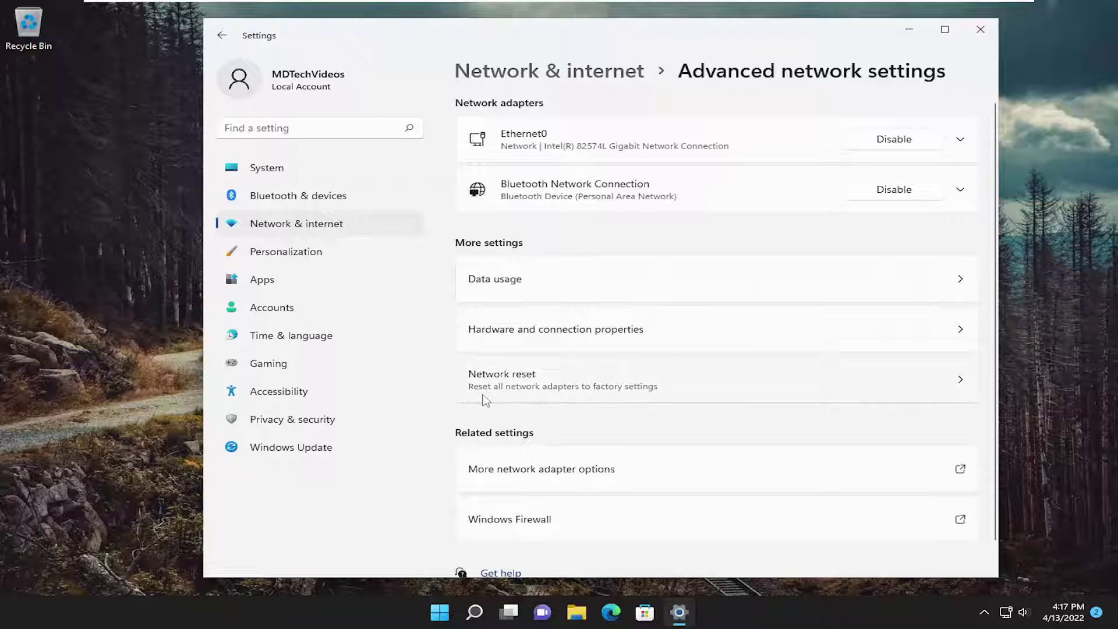
- Start a Network reset, confirm it, and dismiss the 5-minute sign-out notice
left_click(698, 387)
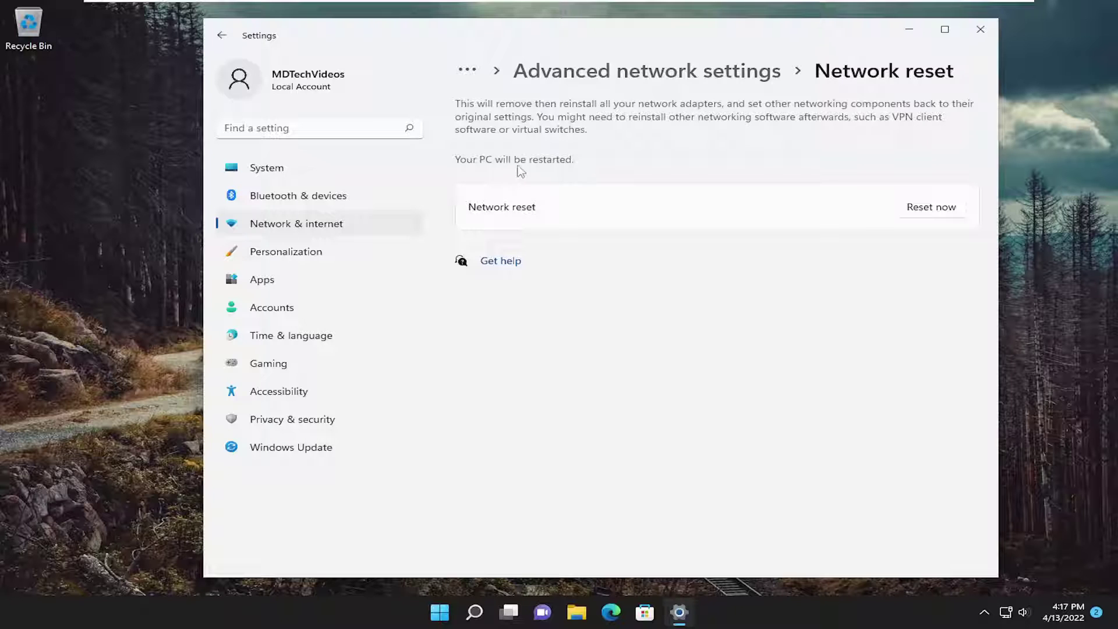
left_click(931, 208)
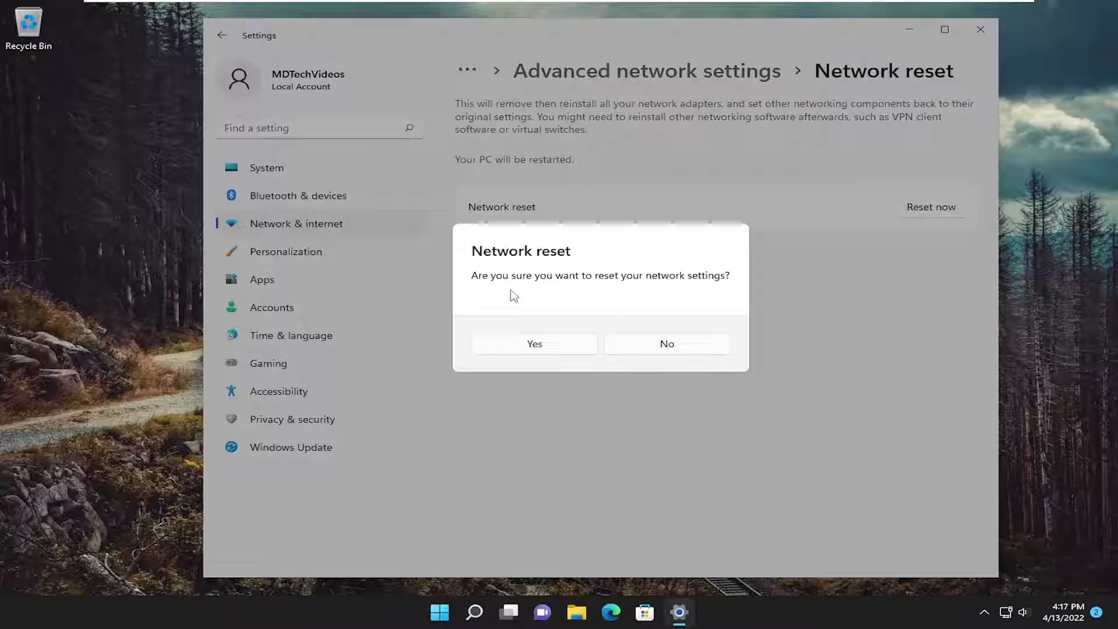
left_click(526, 350)
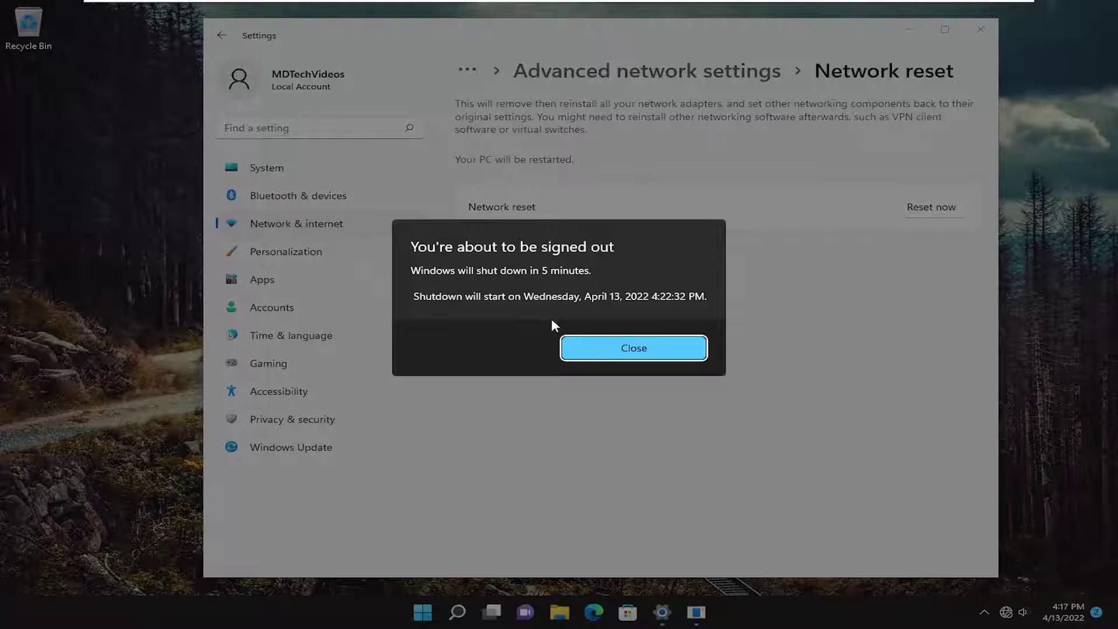
left_click(582, 348)
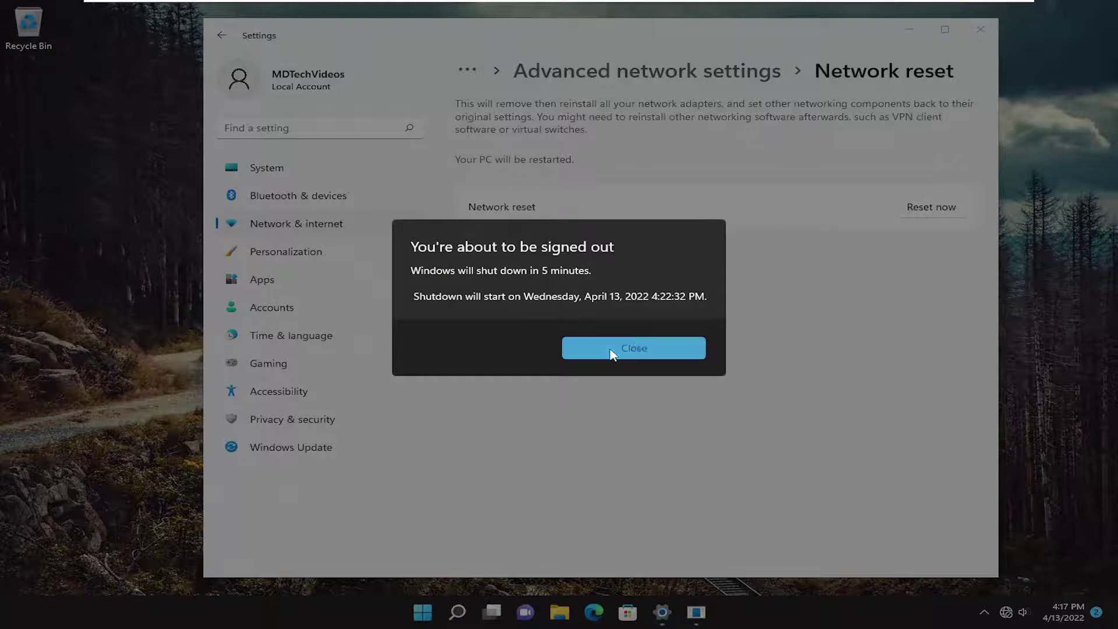
left_click(981, 31)
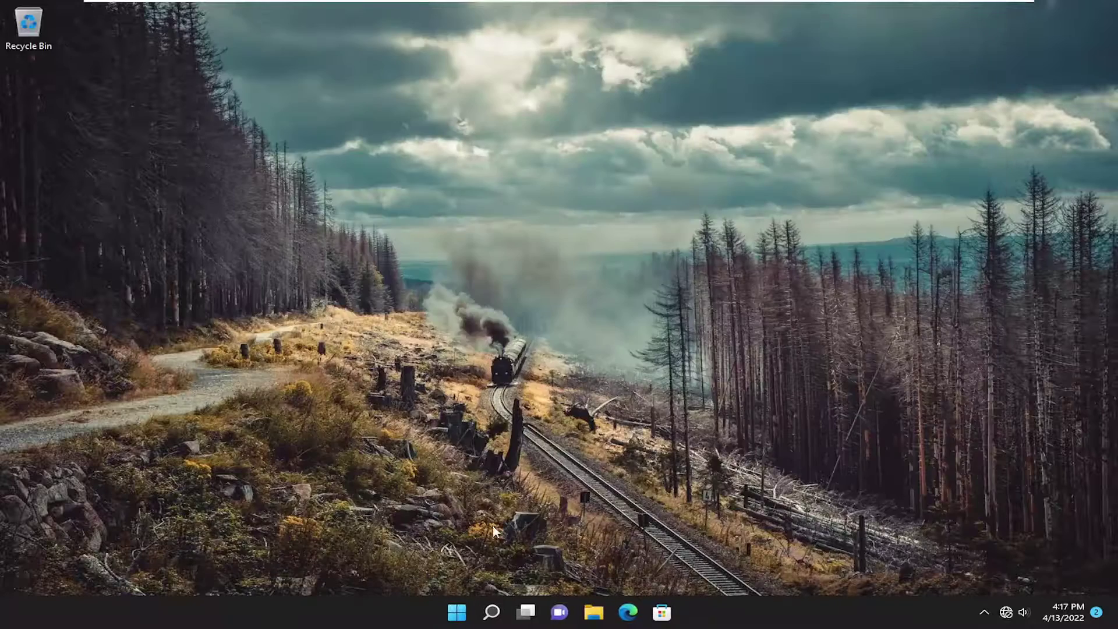
right_click(457, 612)
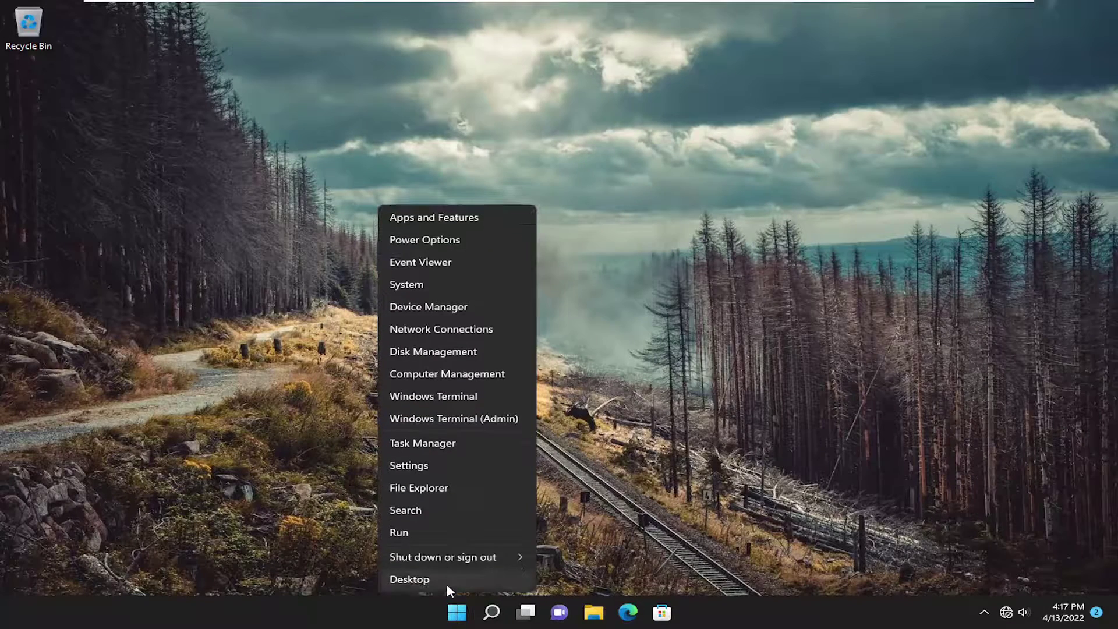